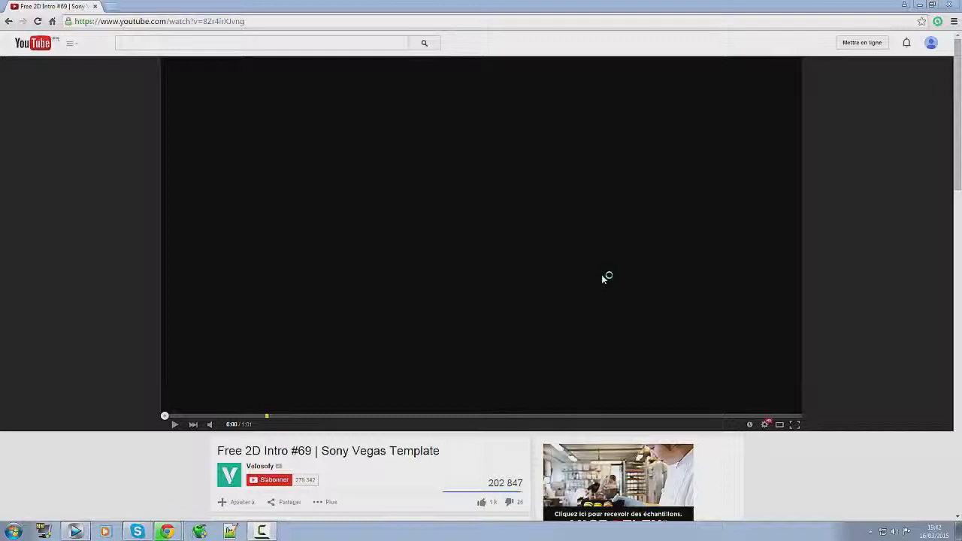
Preview the Free 2D Intro #69 video and browse the list of videos on the Velosofy channel.
click(324, 339)
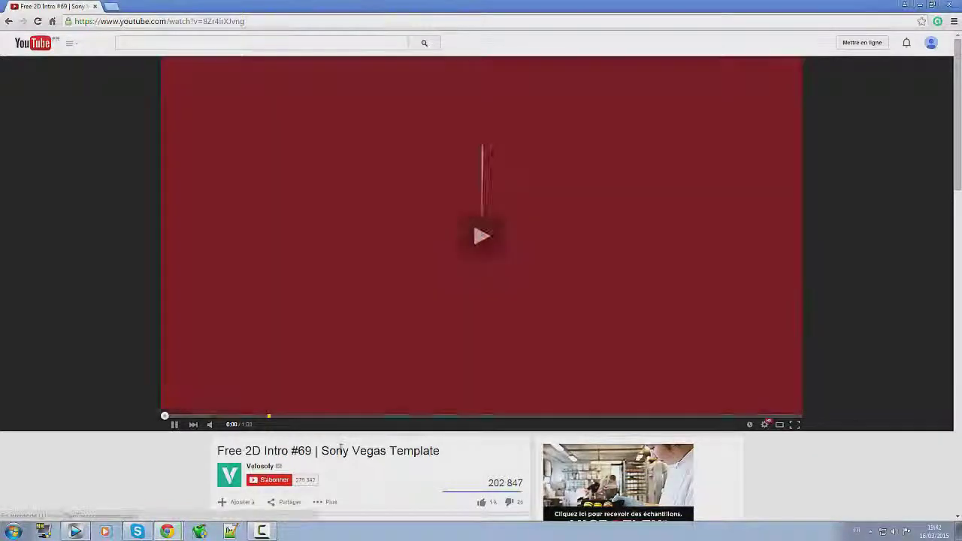
click(363, 303)
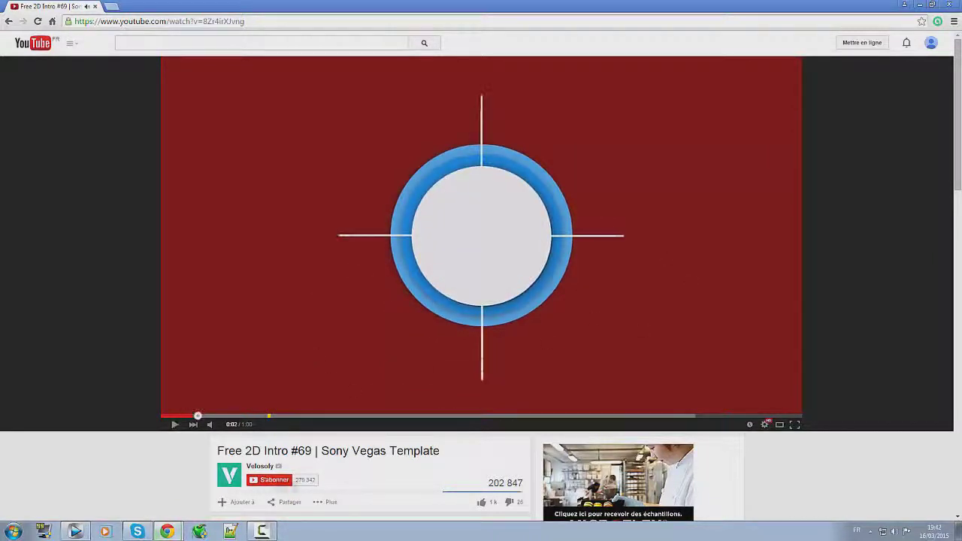
click(266, 477)
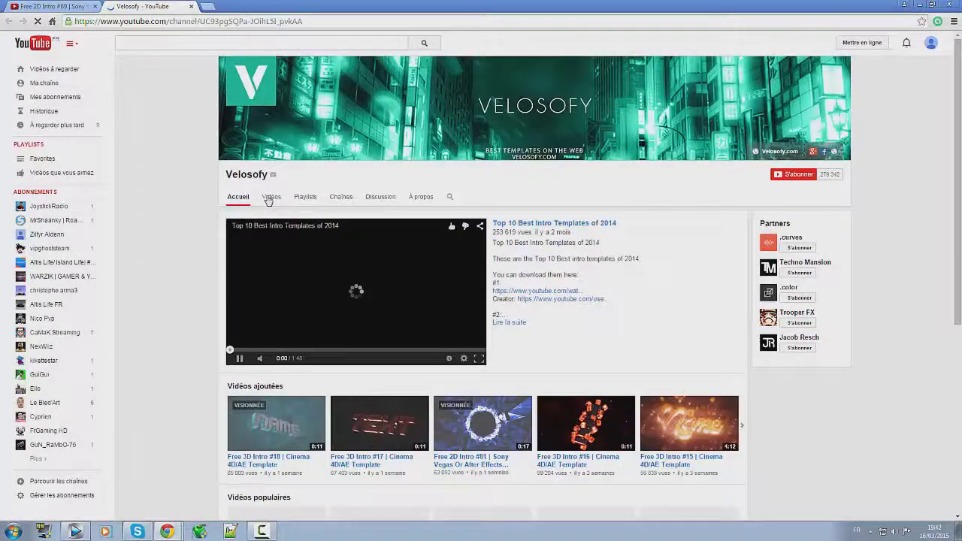
click(273, 199)
scroll(354, 333, down, 10)
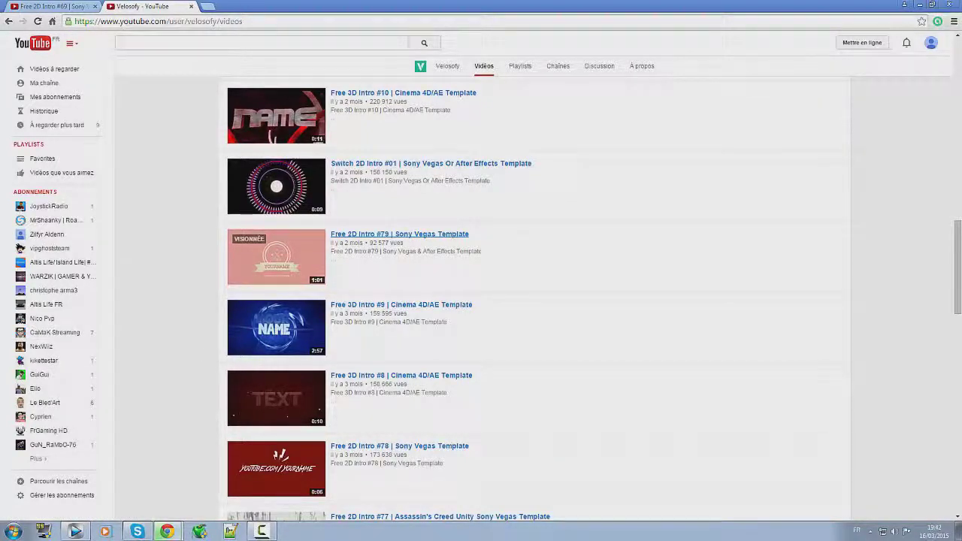
scroll(203, 350, up, 2)
scroll(478, 419, down, 3)
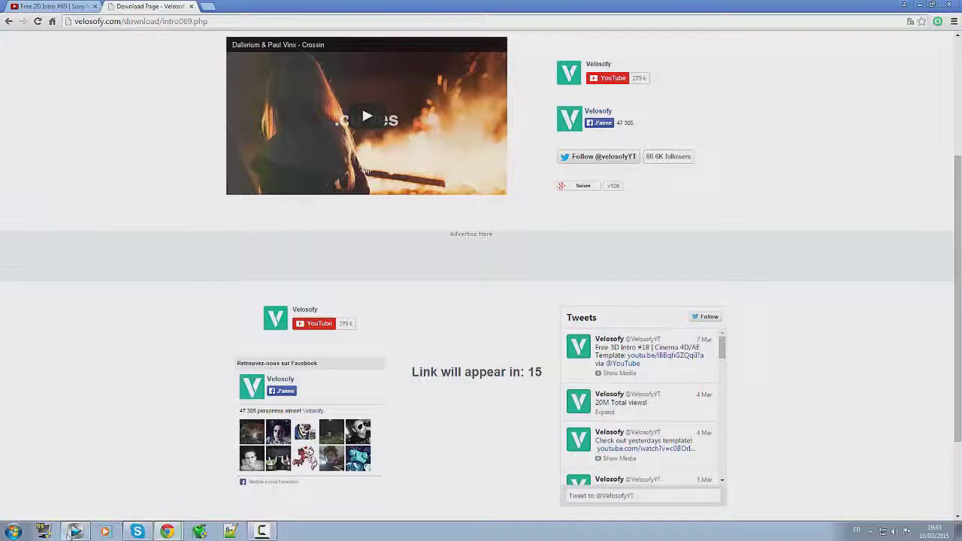
Search the computer's files for "SV" and try to move the Sv_intro69_by_Velosofy archive out of the results.
click(13, 530)
text(s)
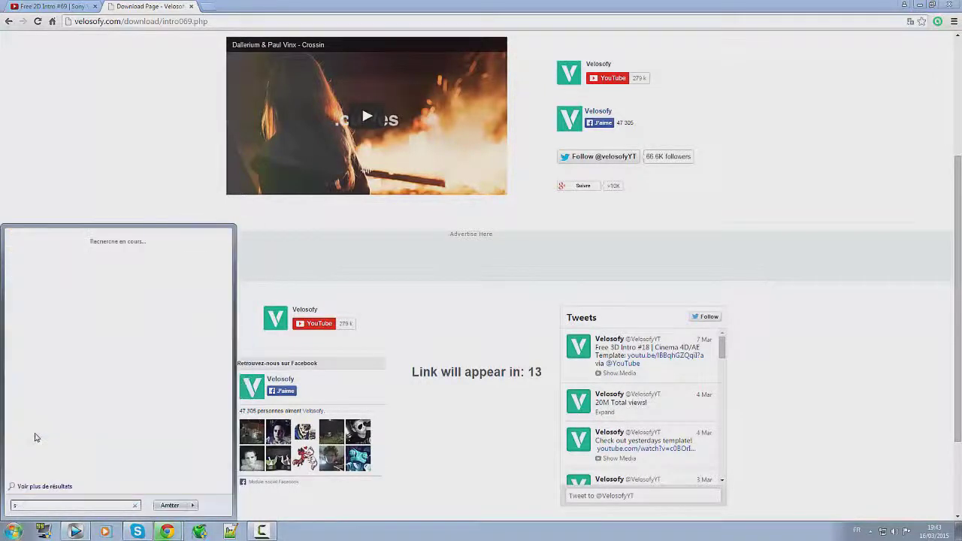
key(BackSpace)
text(SV)
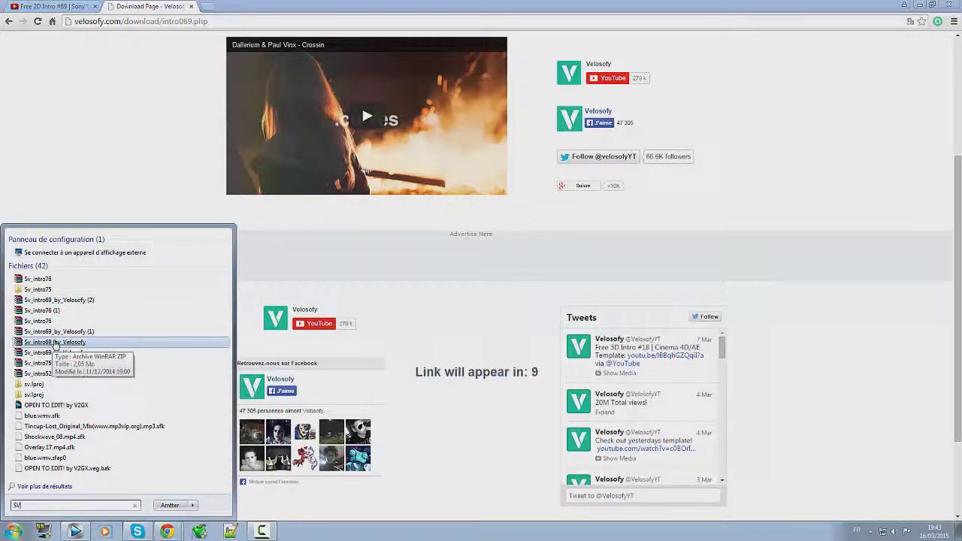
drag(56, 353, 740, 399)
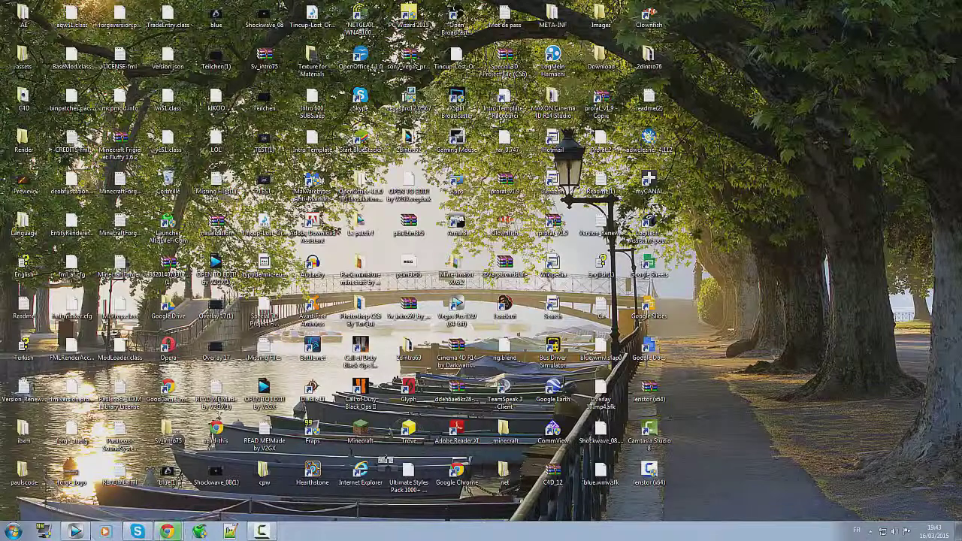
From the desktop, search the computer's files for "Sv" and place the Sv_intro69_by_Velosofy archive on the desktop.
click(13, 531)
text(S)
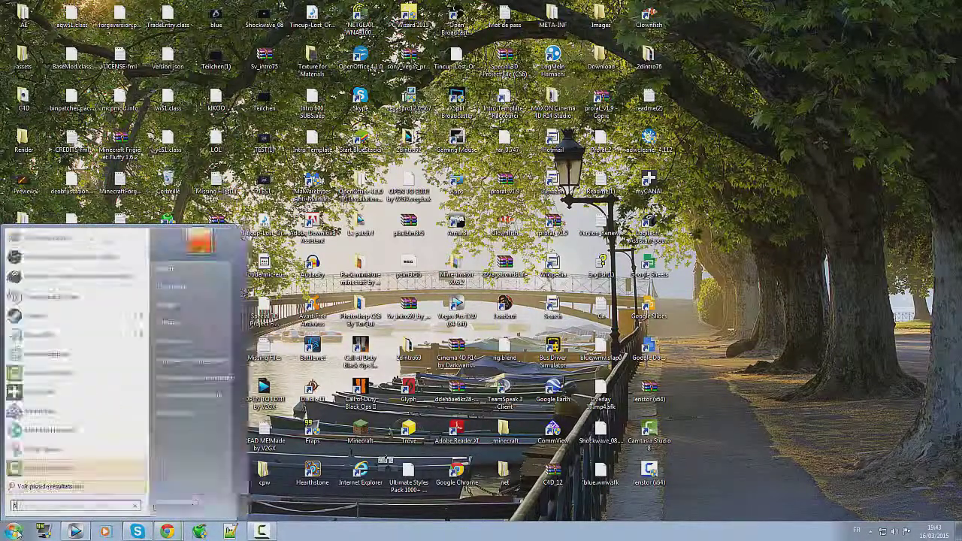
text(v)
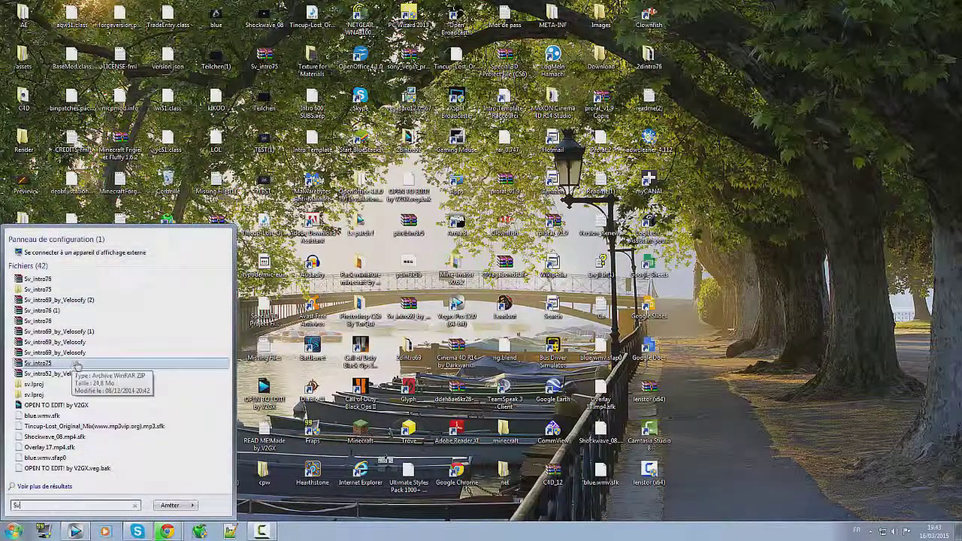
Open the Sv_intro69_by_Velosofy archive to view its contents, close it, and look over its extraction options.
right_click(658, 185)
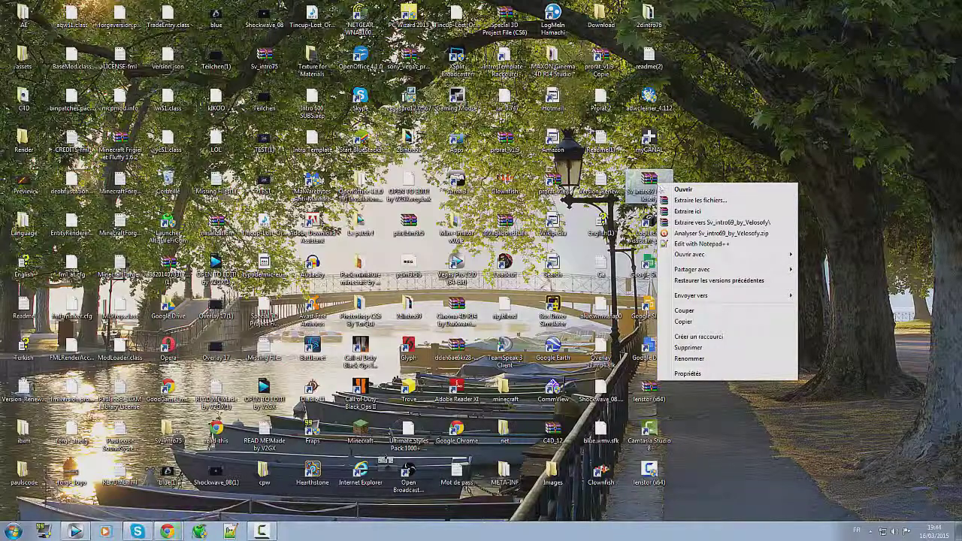
key(Return)
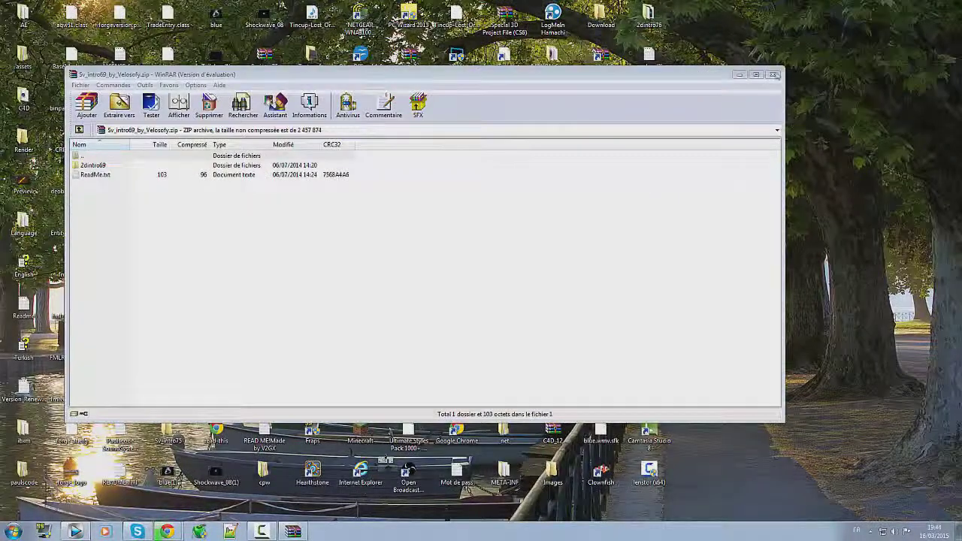
click(772, 74)
right_click(669, 179)
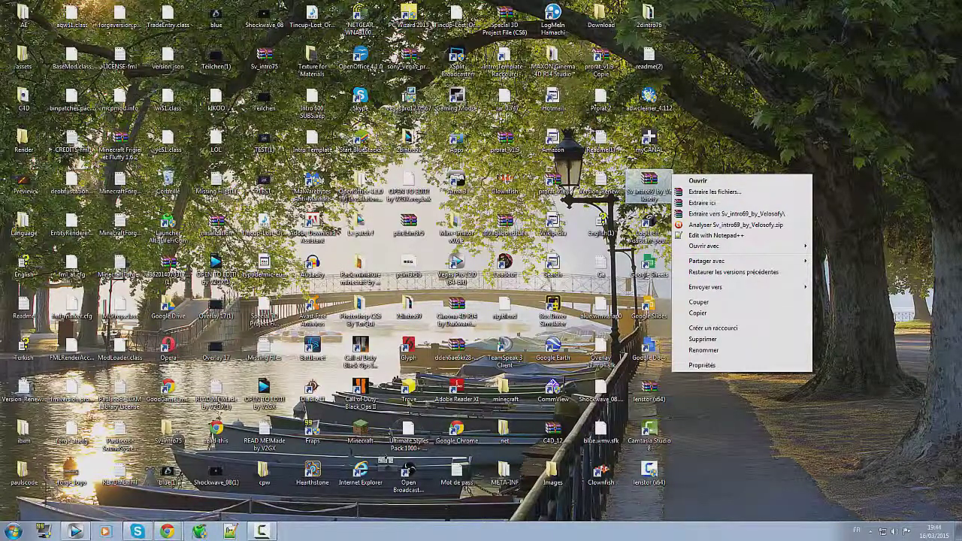
click(408, 389)
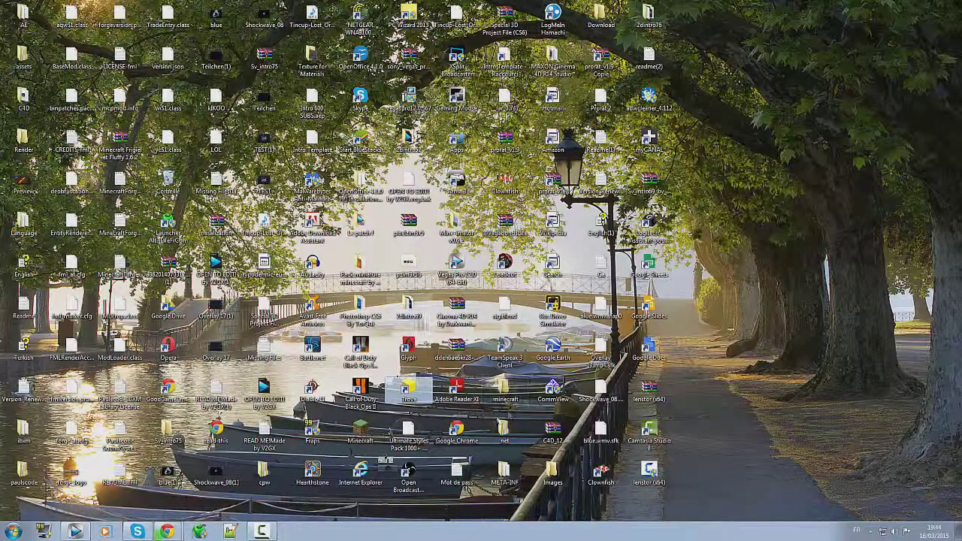
Open the 2dintro69 folder on the desktop and load its OpenThis.veg project in Vegas Pro.
click(409, 304)
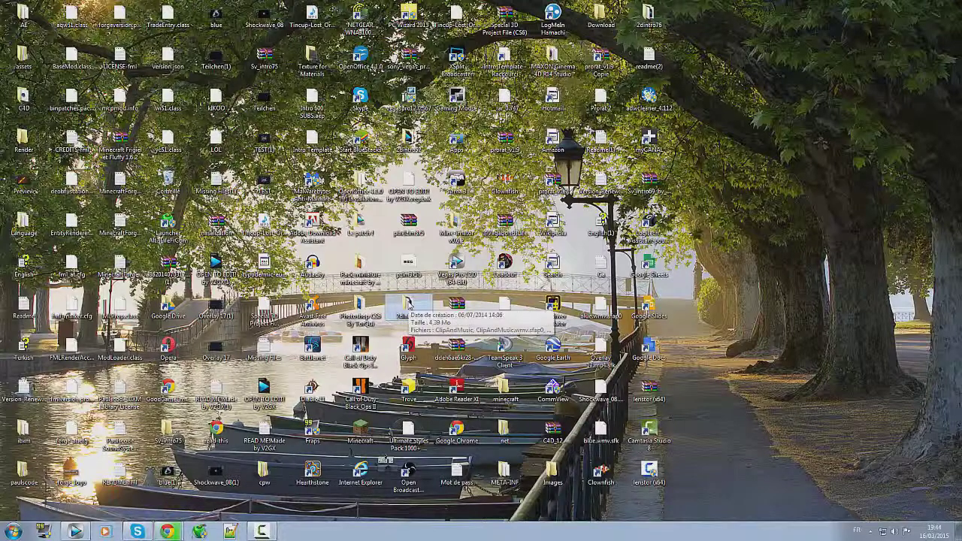
double_click(409, 303)
drag(759, 302, 736, 236)
double_click(608, 270)
click(807, 195)
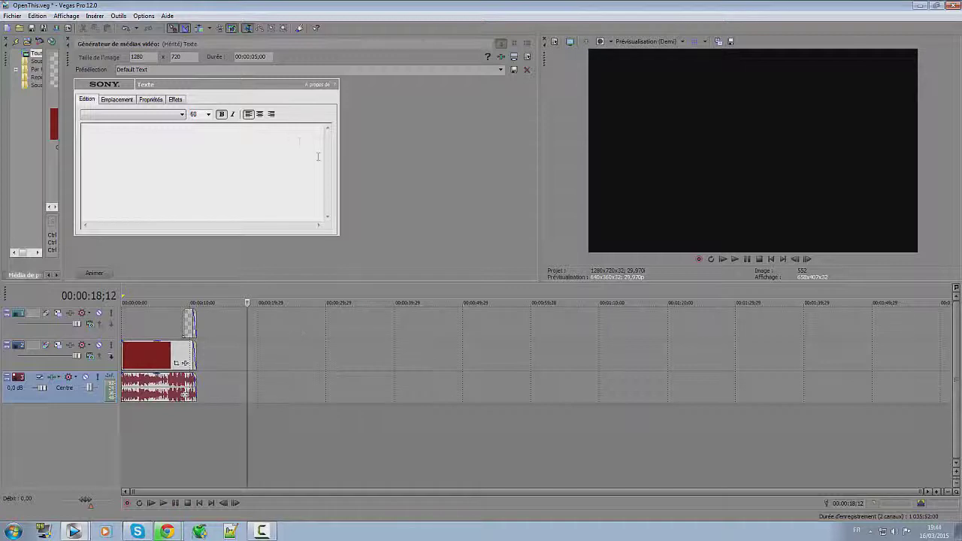
With the playhead at 00:00:09;16, set the text of the generated media event on track 1 to "Nico_PvP".
click(159, 324)
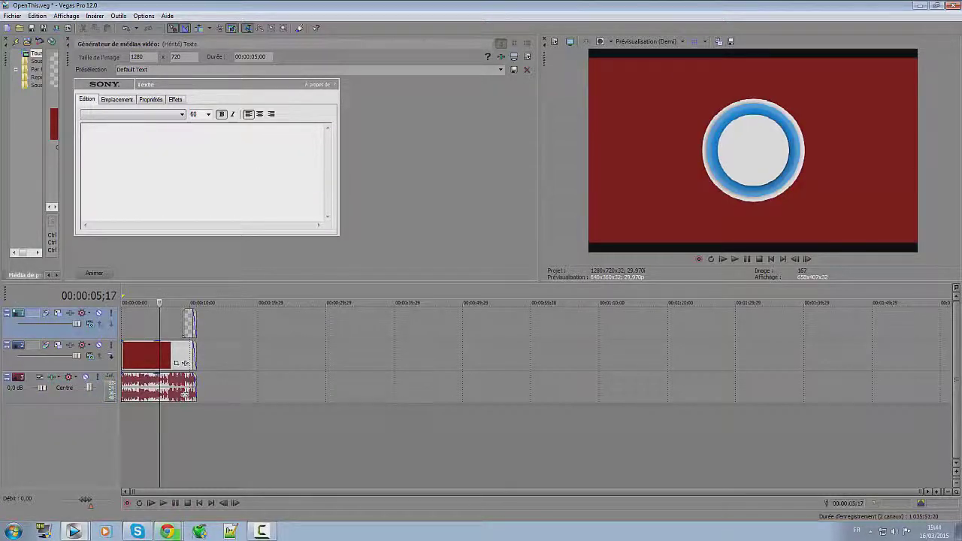
right_click(190, 325)
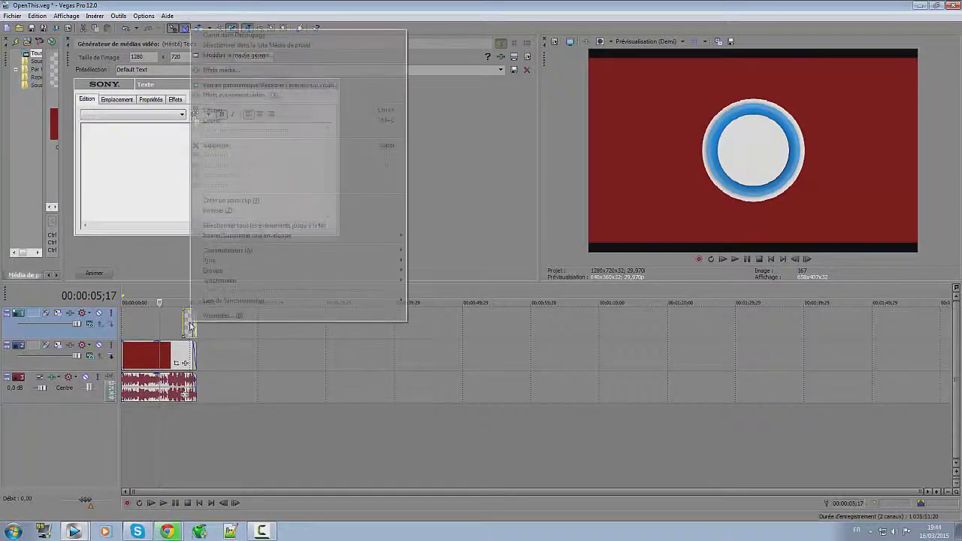
click(226, 57)
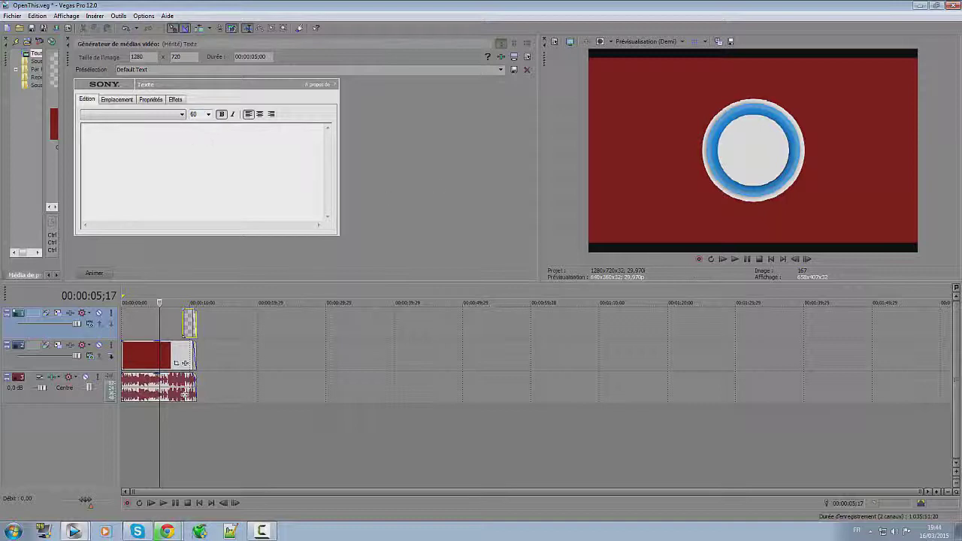
click(188, 331)
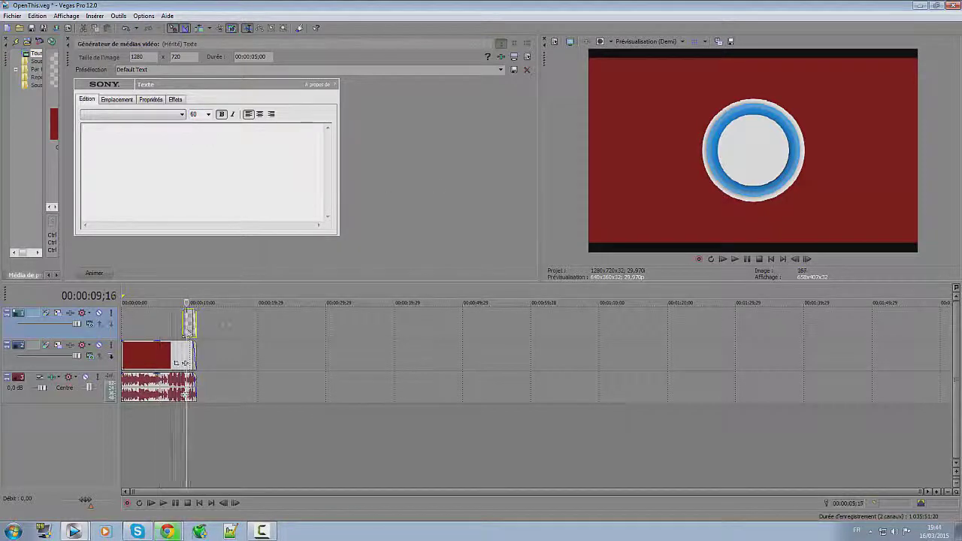
click(179, 146)
text(Nico-)
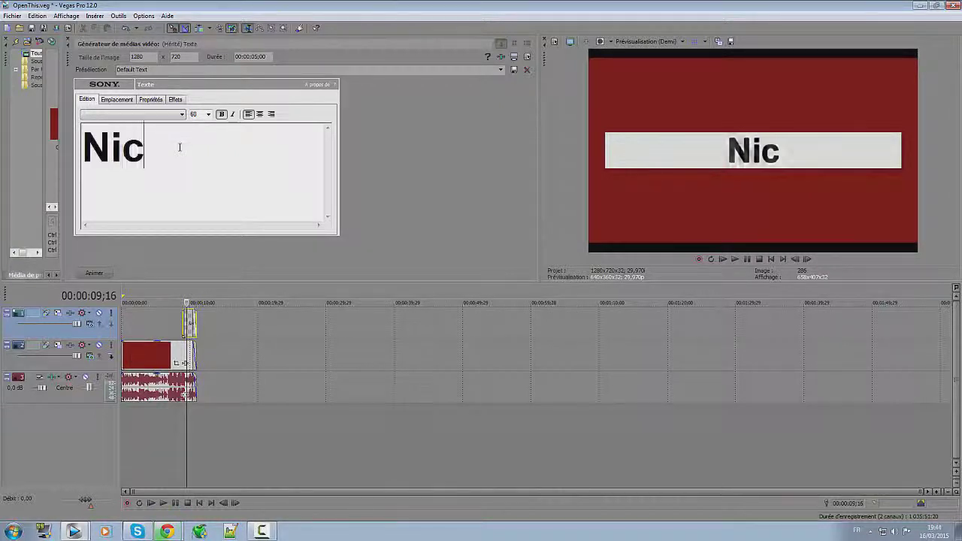
key(BackSpace)
text(è)
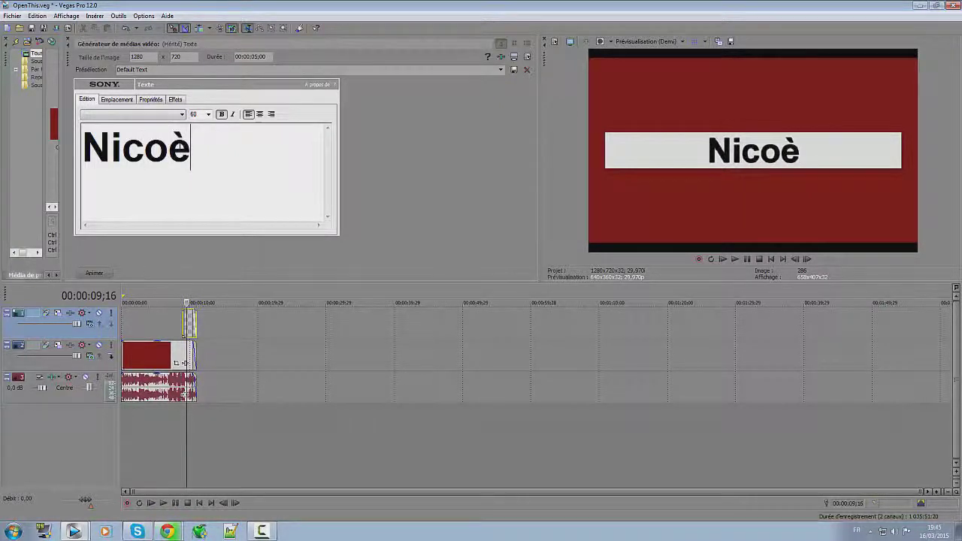
key(BackSpace)
key(BackSpace)
text(o)
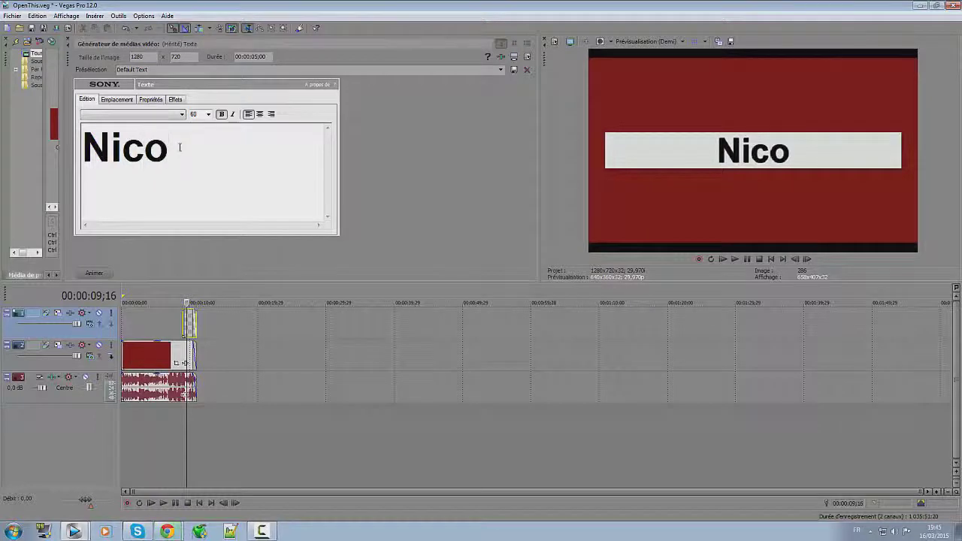
text(_PvP)
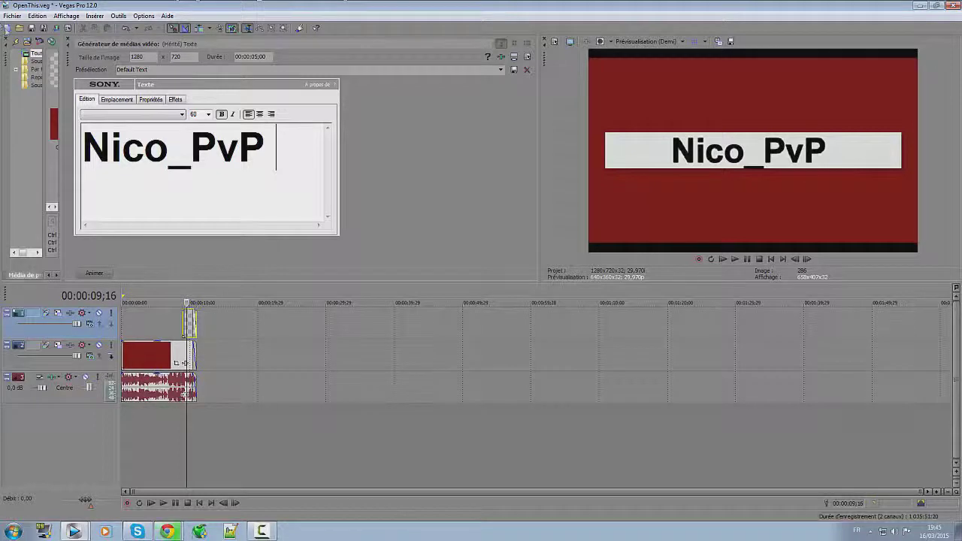
Start rendering the project to a file and look through the output formats down to Windows Media Video V11.
click(36, 16)
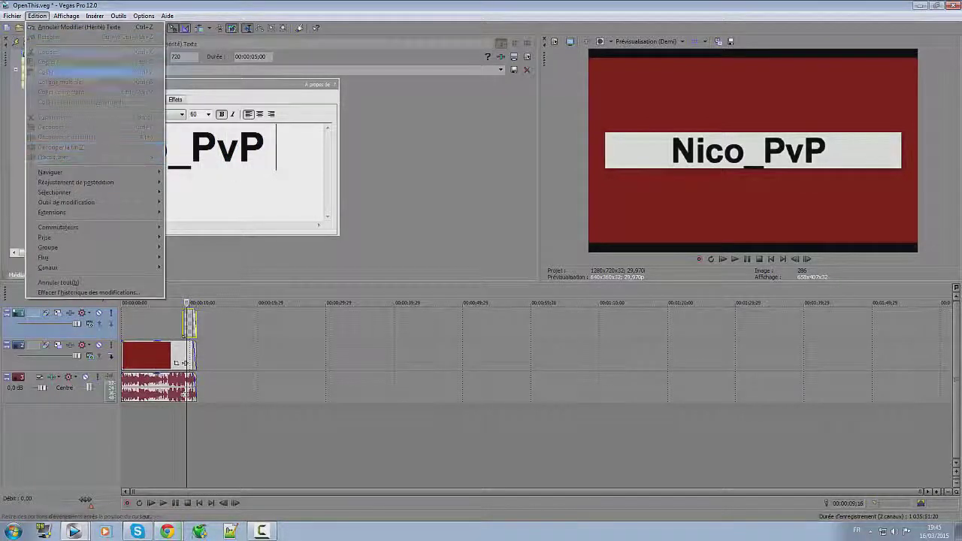
mouse_move(12, 16)
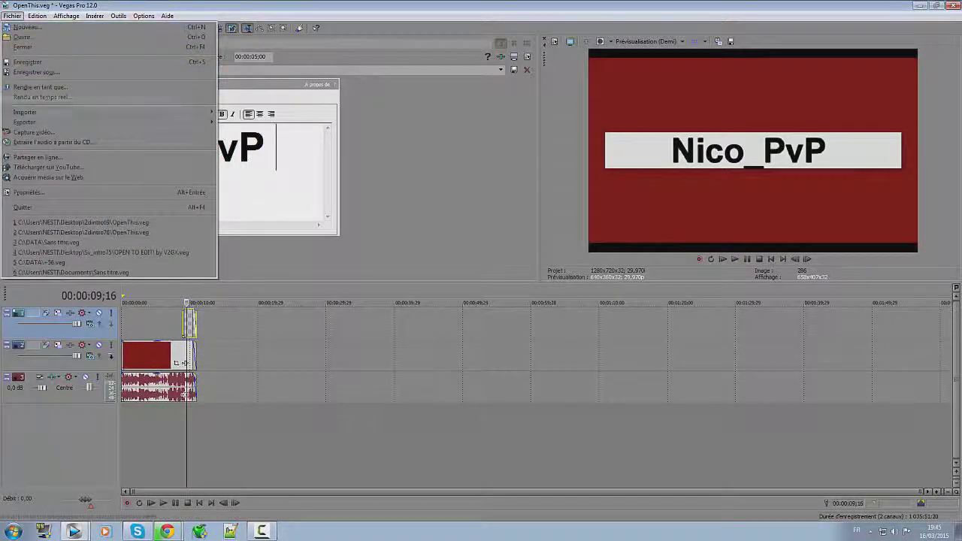
click(59, 87)
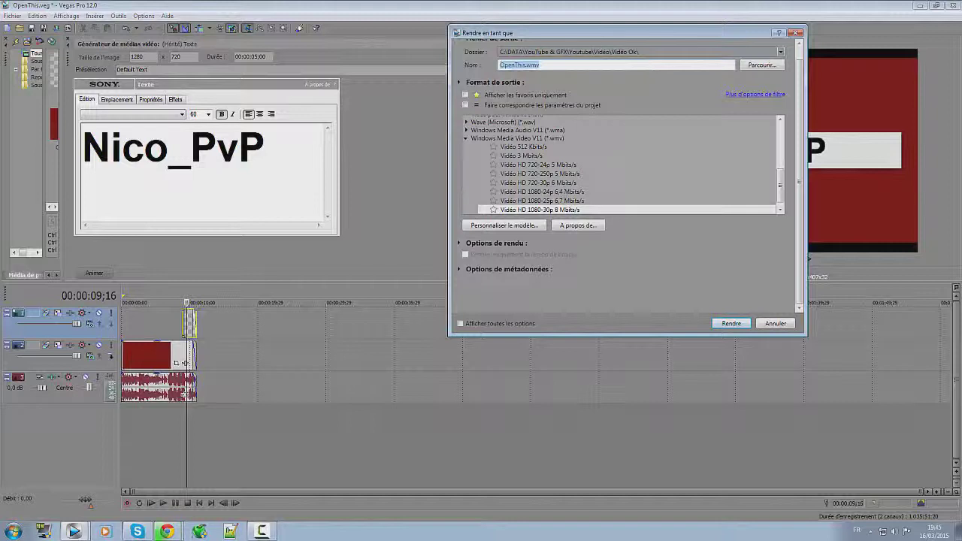
scroll(782, 188, down, 1)
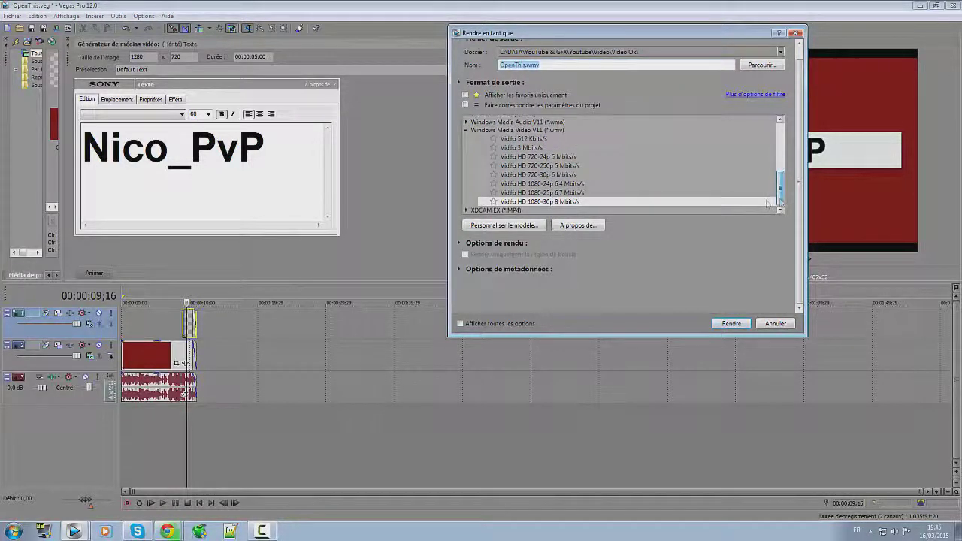
scroll(771, 201, up, 10)
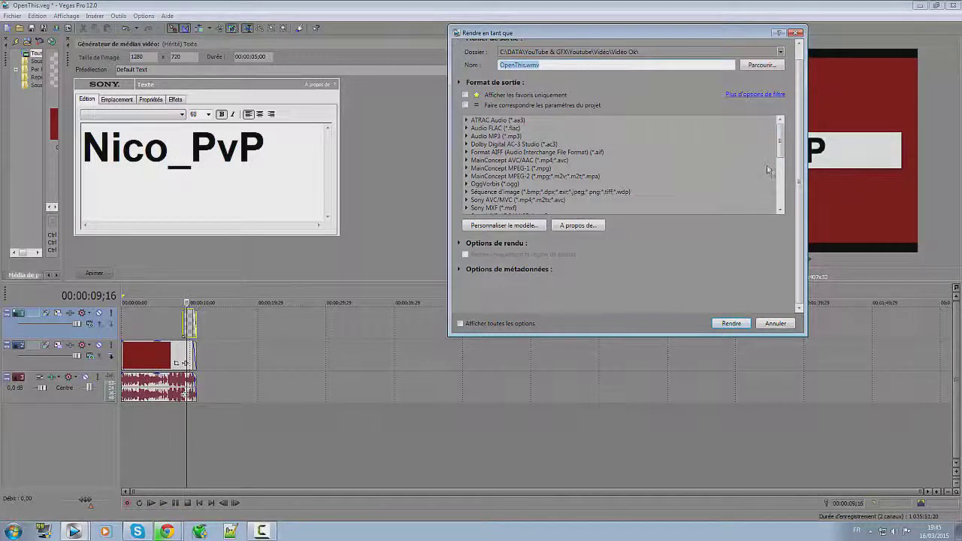
drag(780, 147, 781, 172)
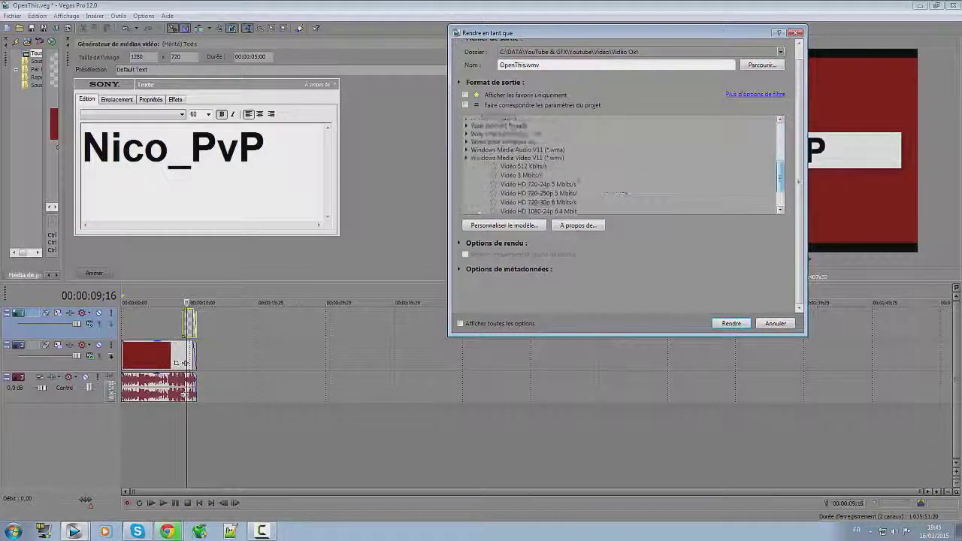
scroll(526, 173, down, 2)
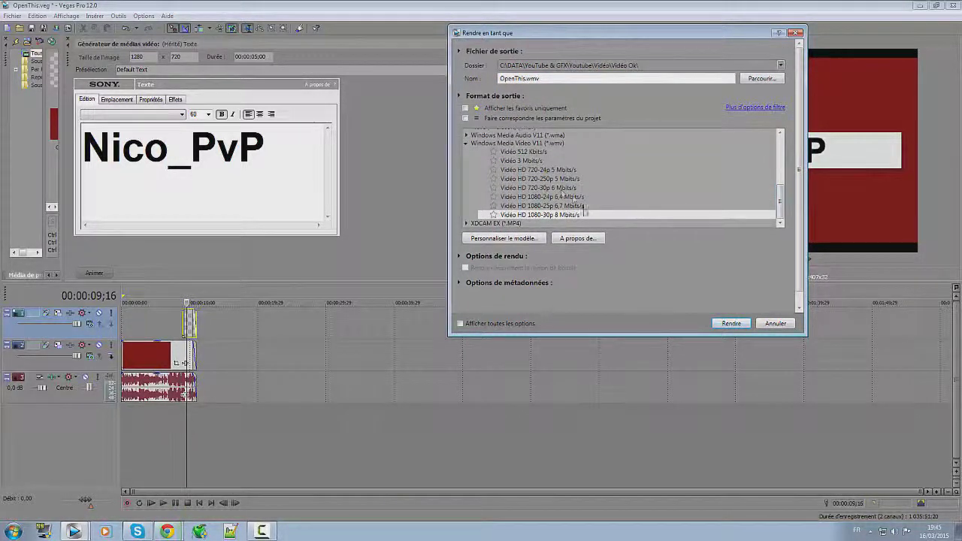
Choose the Windows Media Video V11 template "Vidéo HD 1080-30p 8 Mbits/s" as the output format.
click(550, 206)
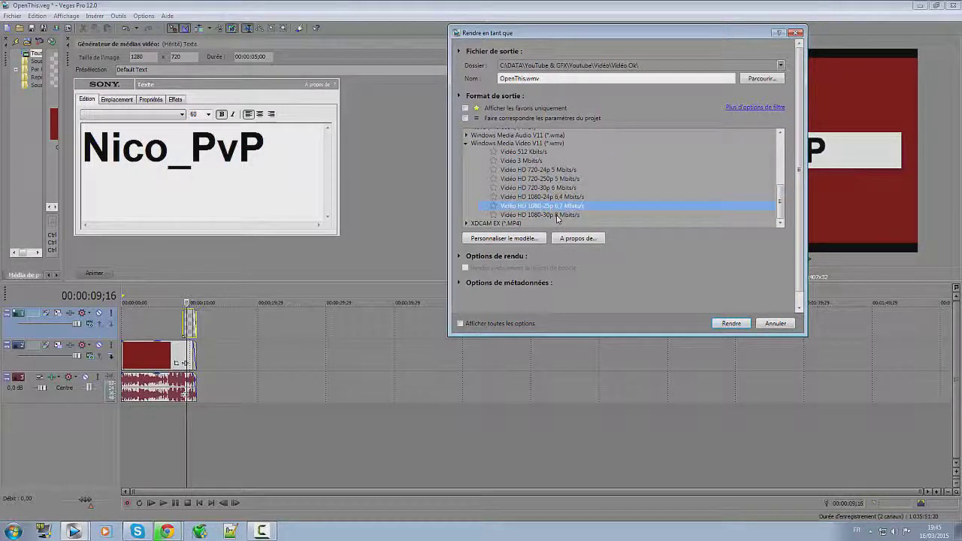
click(556, 215)
click(553, 187)
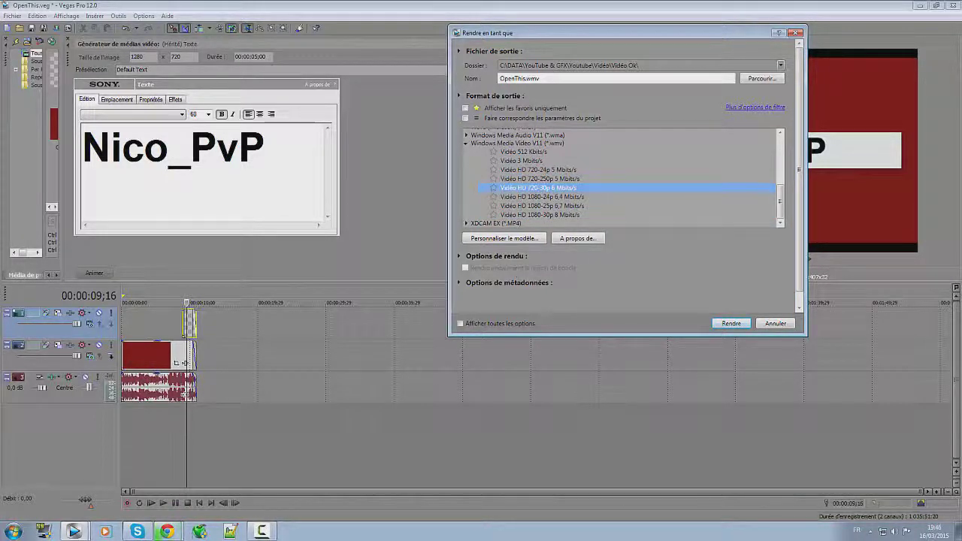
click(530, 206)
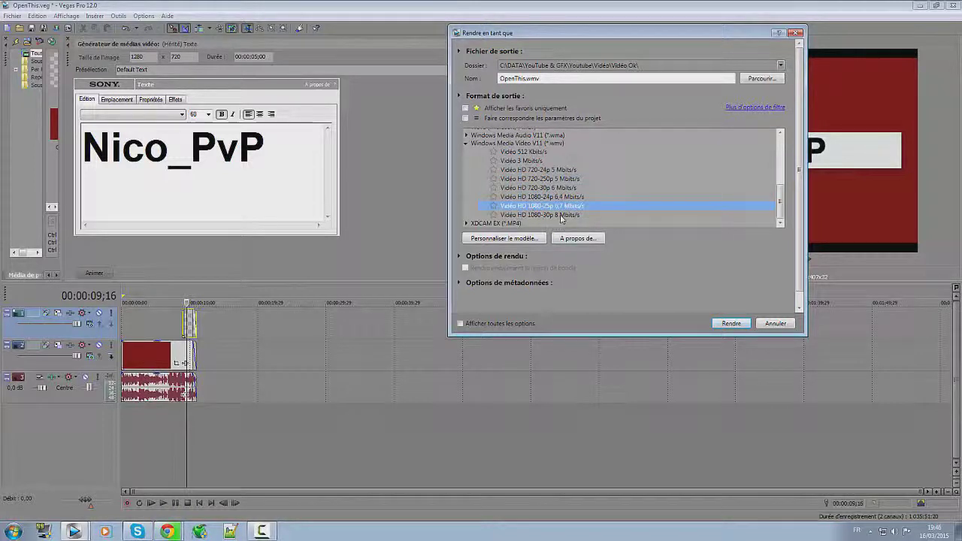
click(560, 216)
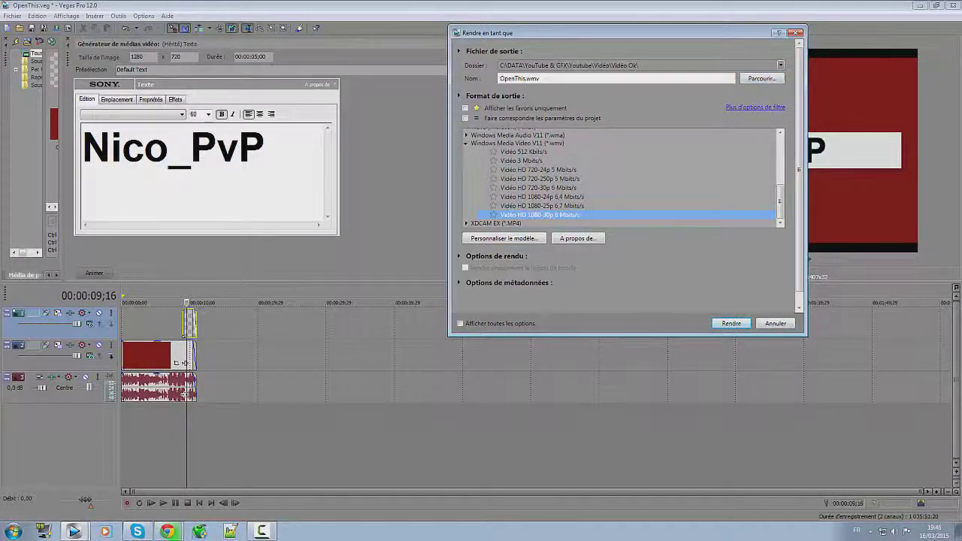
Close the render settings without rendering and select the empty timeline stretch from about 00:00:19;22 to 00:00:53;10.
click(795, 32)
drag(463, 4, 396, 5)
drag(486, 436, 257, 436)
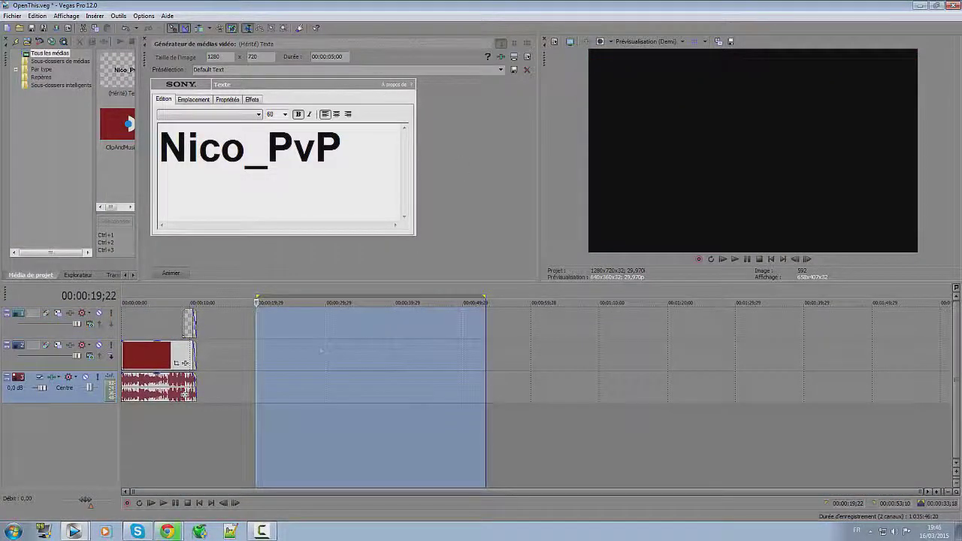
Play back the opening seconds of the intro on the timeline to preview it.
click(153, 322)
drag(153, 316, 124, 315)
key(space)
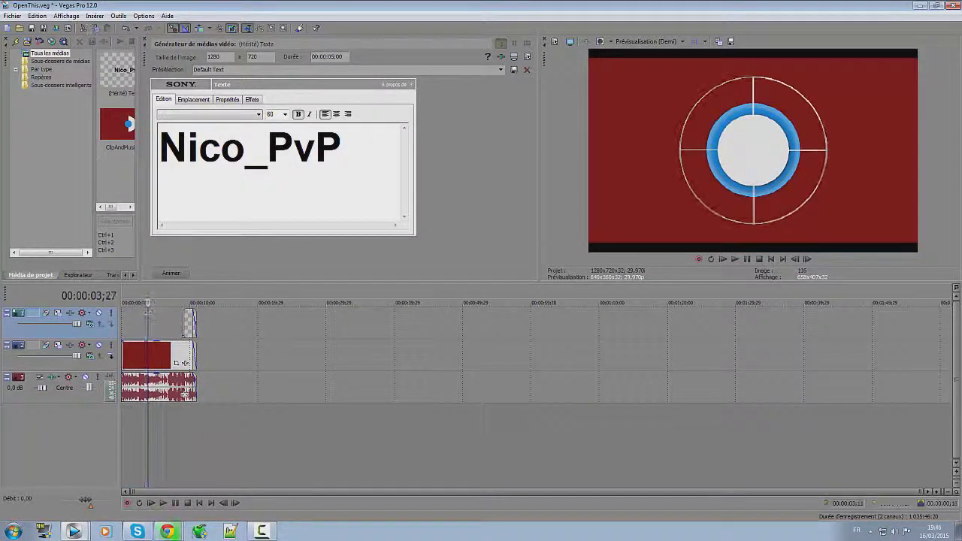
key(space)
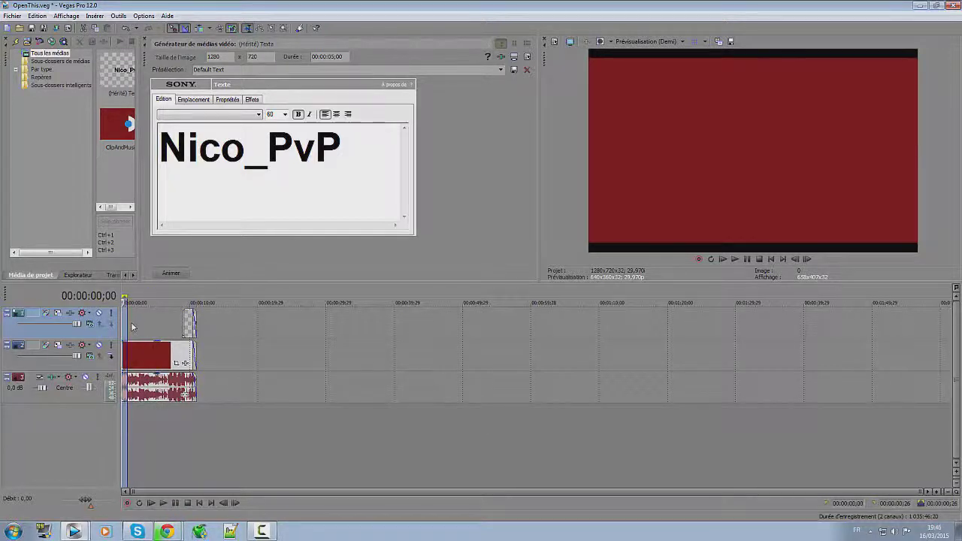
Mark the time range from the project start to about 00:00:08;28 and return the playhead to 00:00:00;00.
drag(182, 323, 123, 325)
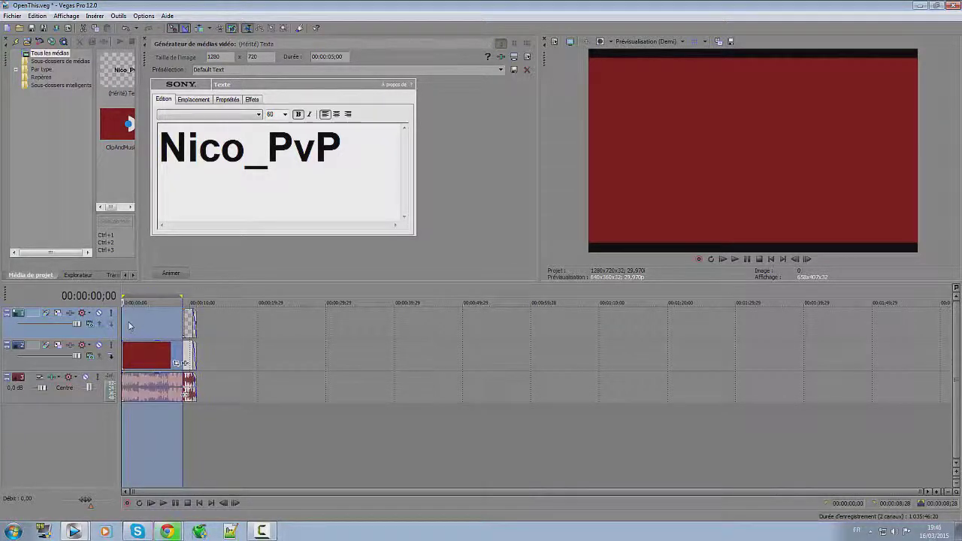
double_click(128, 321)
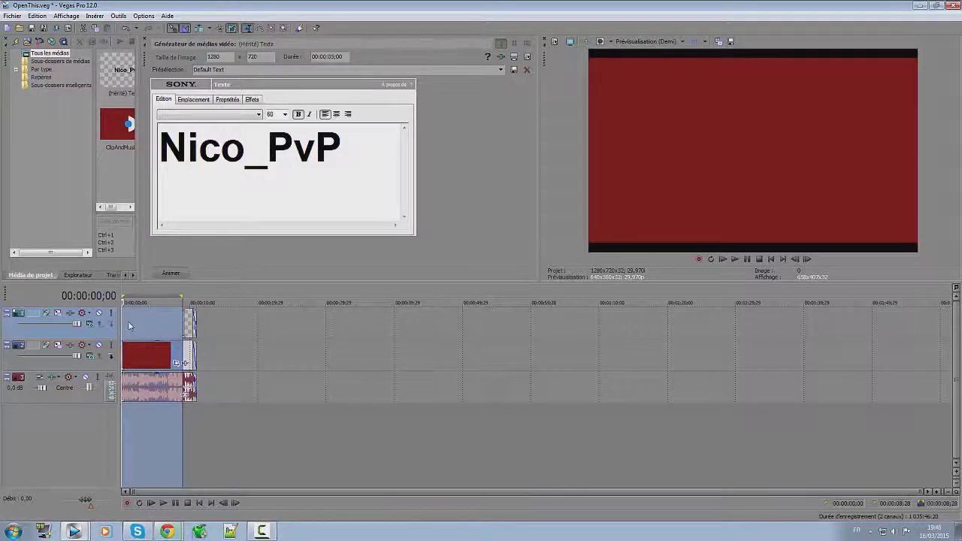
click(128, 321)
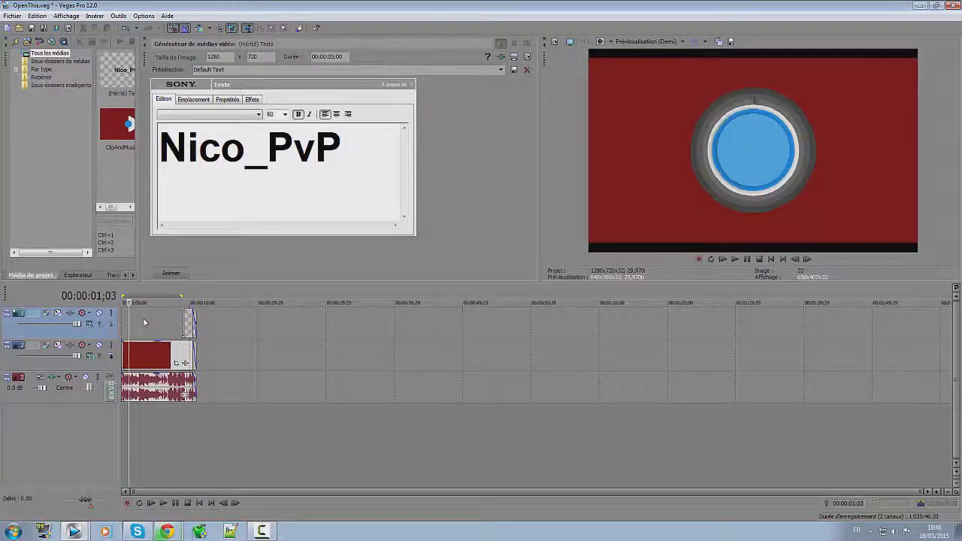
key(Home)
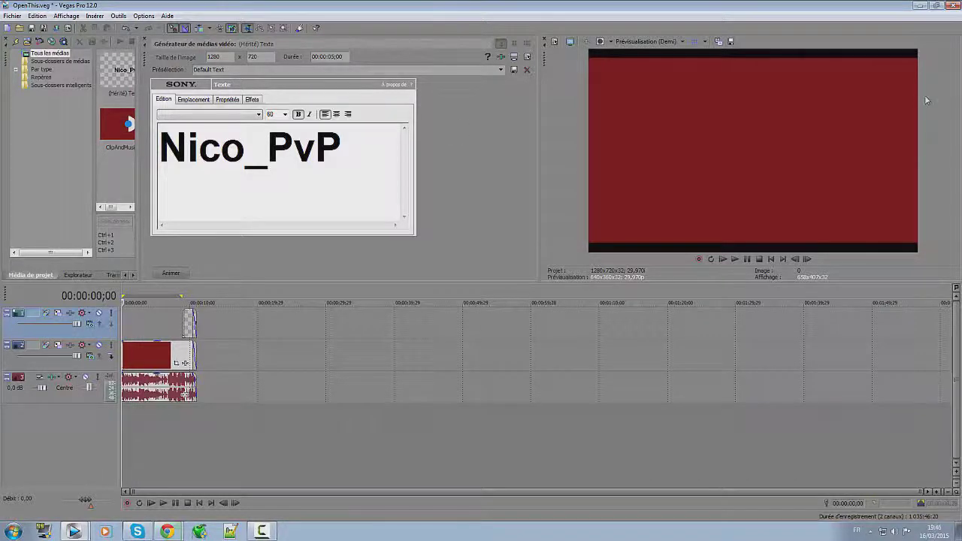
click(262, 531)
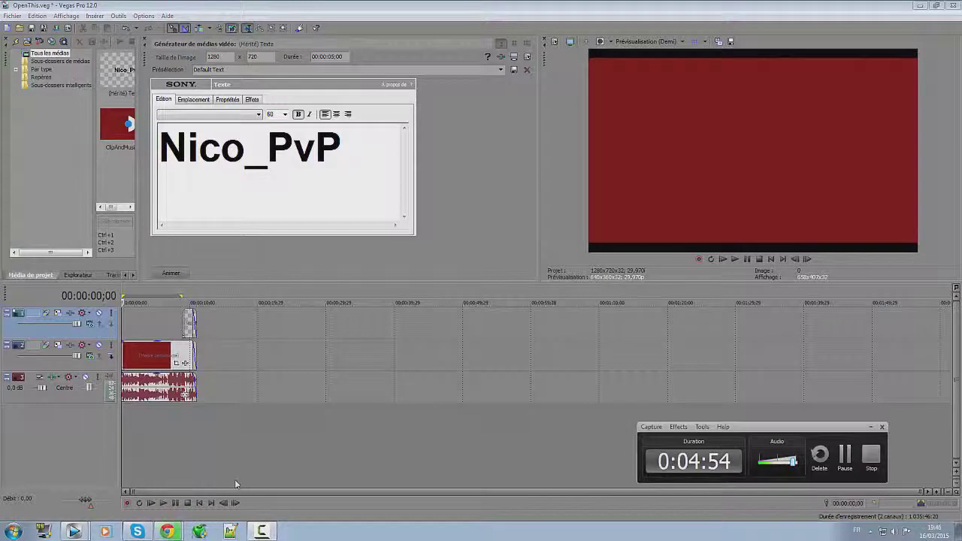